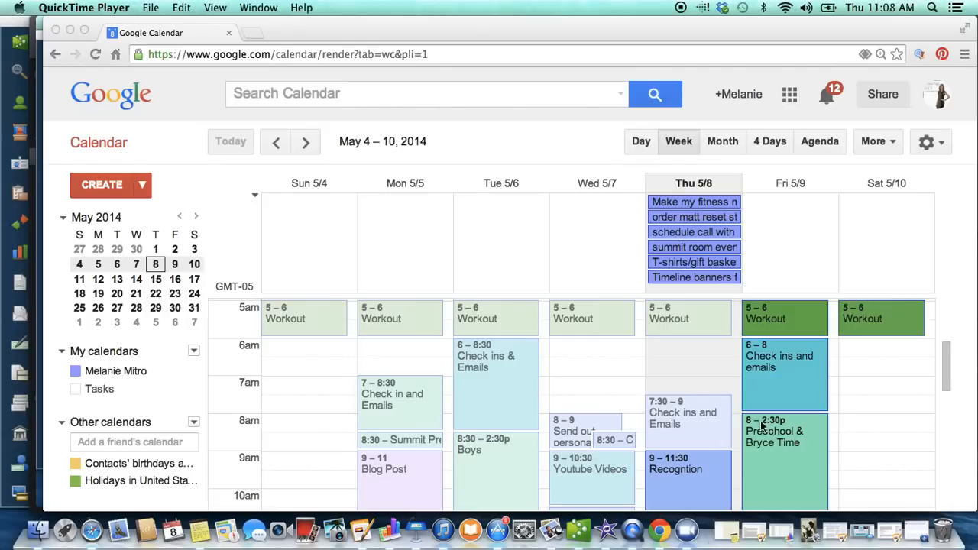
Step: Look for the Calendar app in the Google apps list, and close the list without opening it
left_click(790, 104)
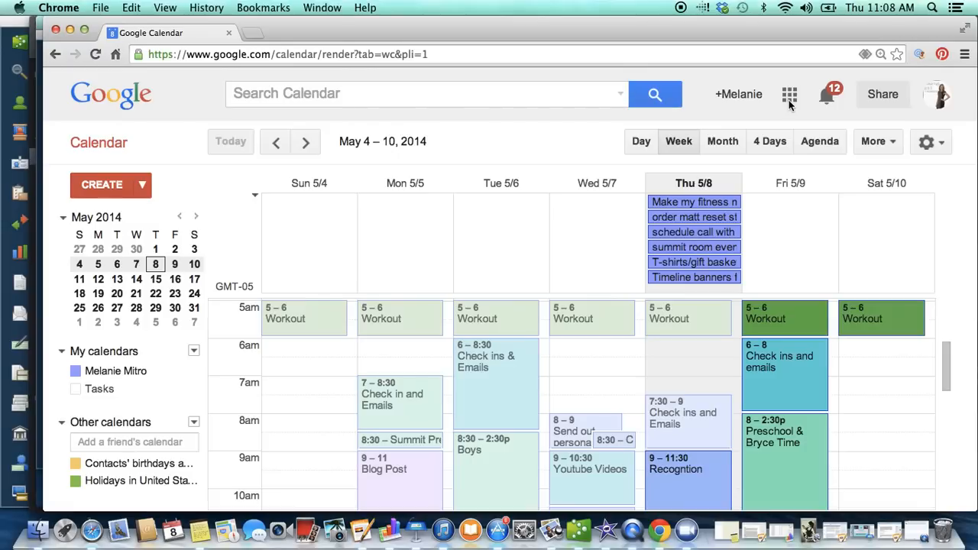
left_click(790, 95)
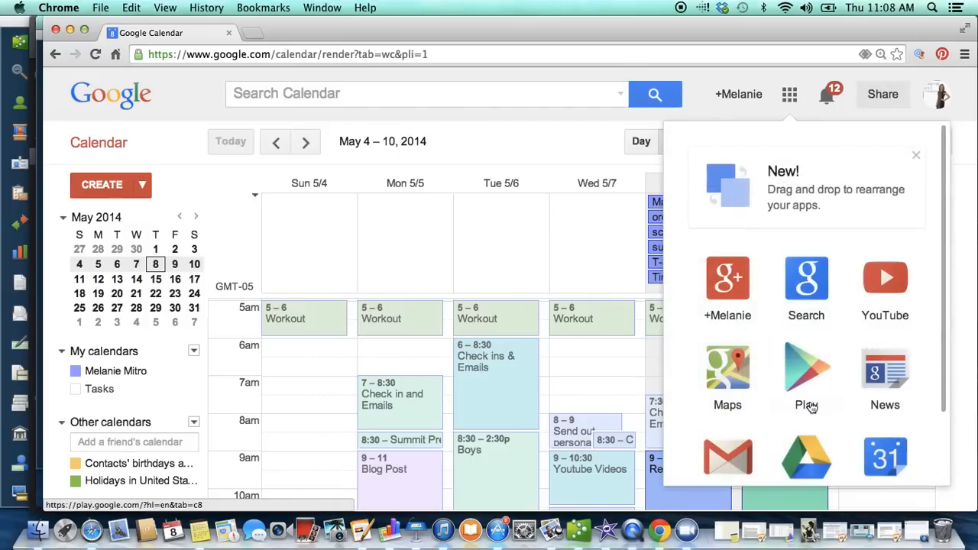
scroll(810, 407, "down", 2)
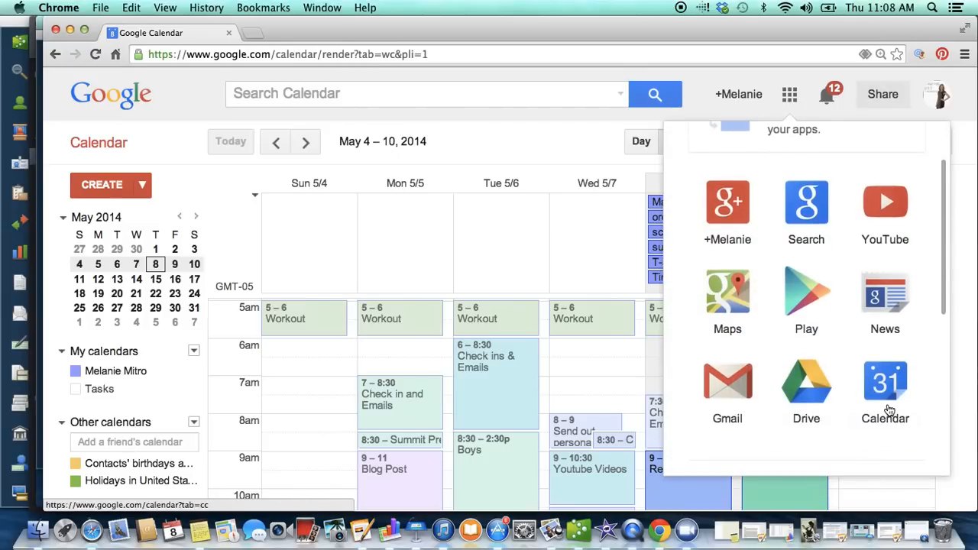
left_click(580, 110)
Step: Show the Tasks calendar with its task list and add a new task named "recognition"
left_click(105, 390)
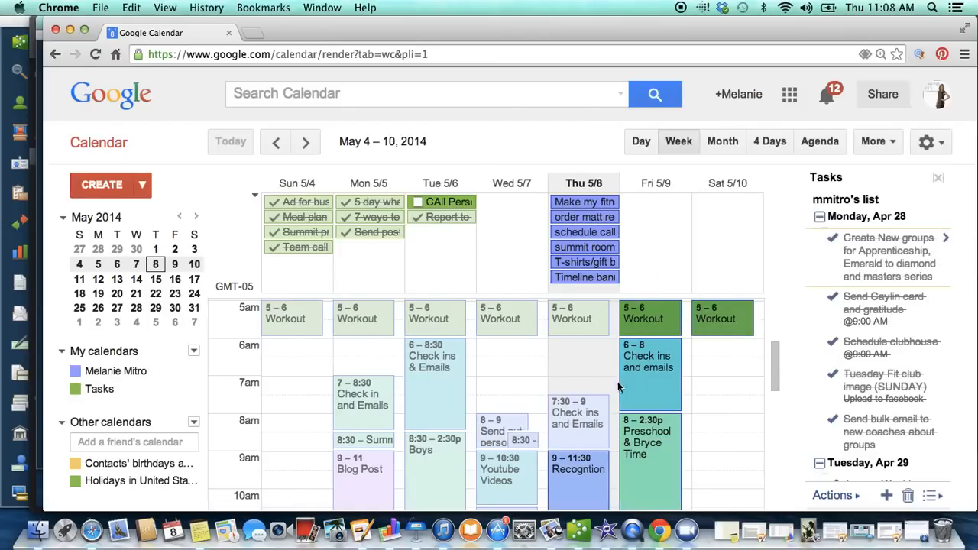
scroll(877, 364, "down", 3)
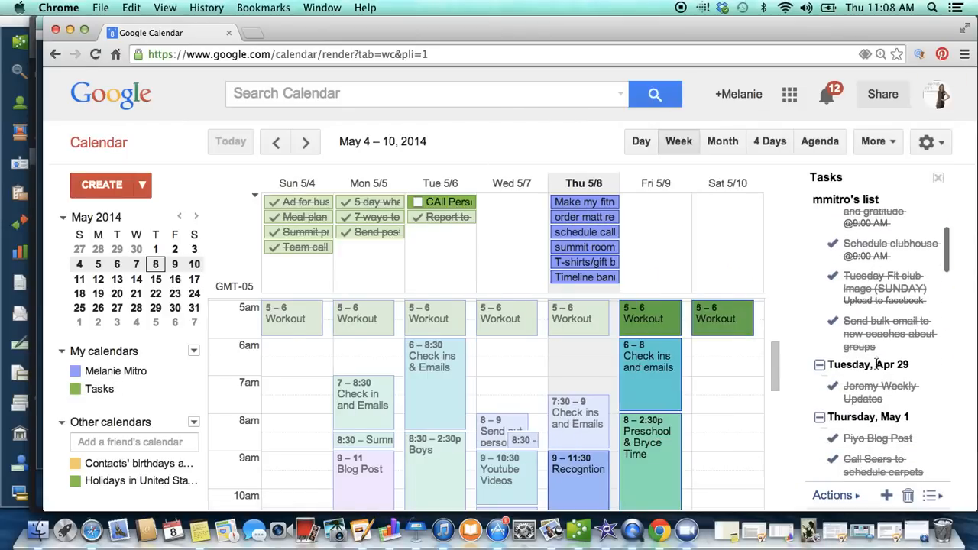
left_click(887, 496)
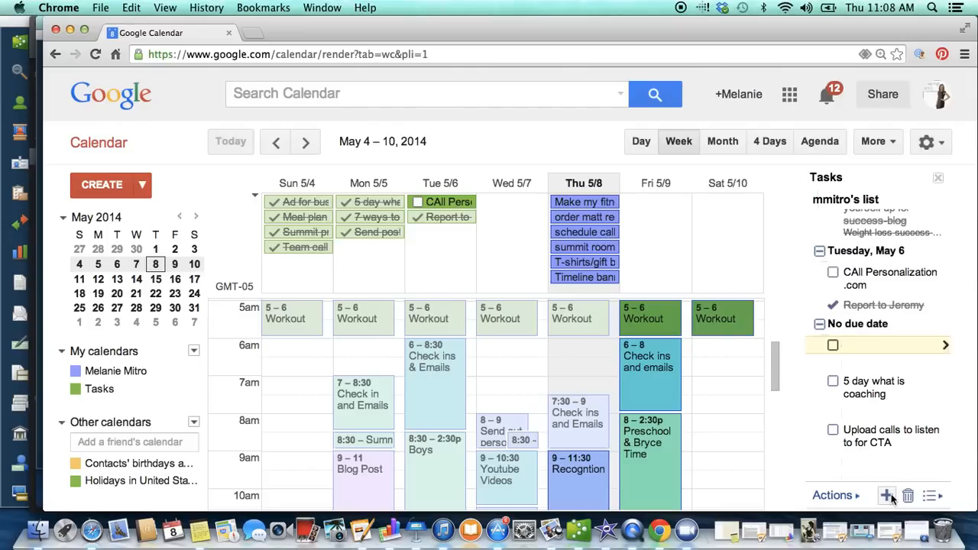
type("recognition")
key("Return")
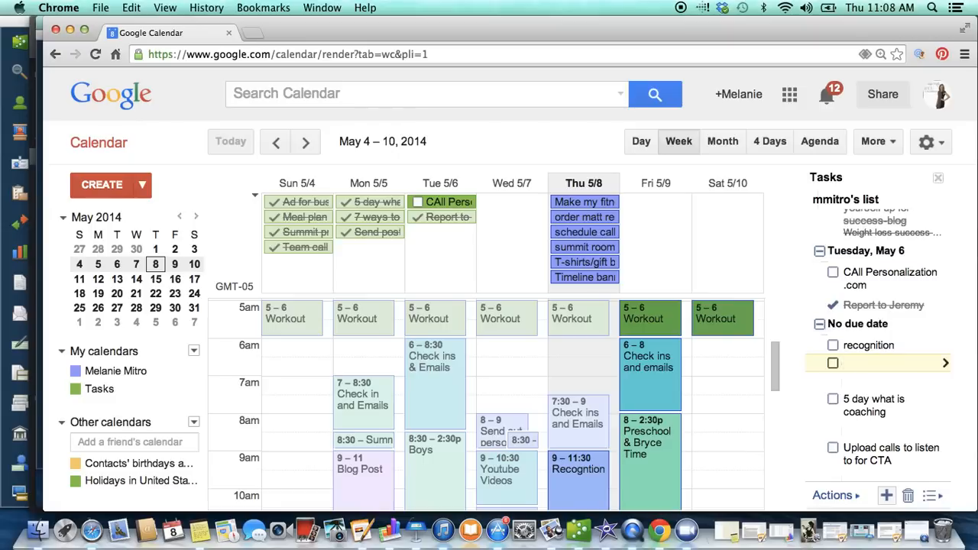
key("BackSpace")
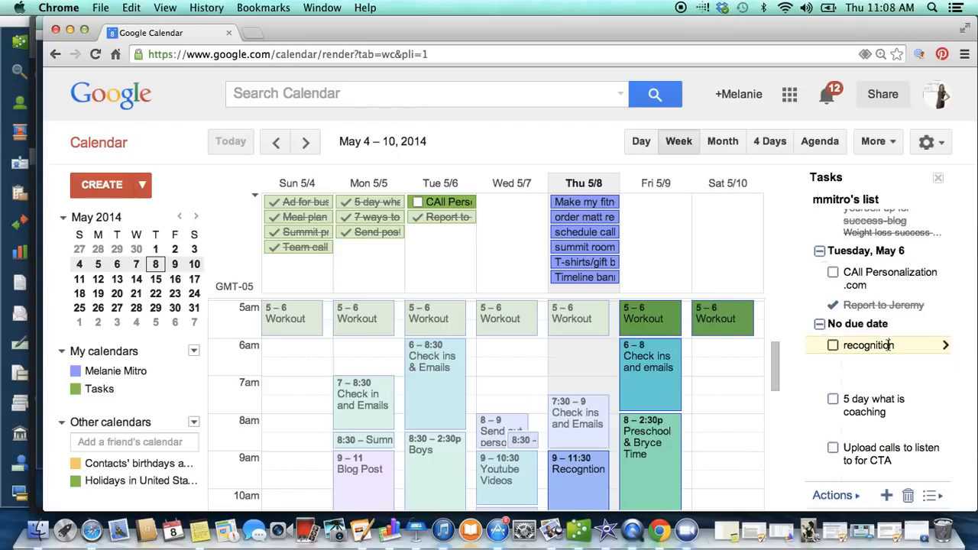
Step: Set the recognition task's due date to Thu, May 8 and mark the task as completed
left_click(945, 345)
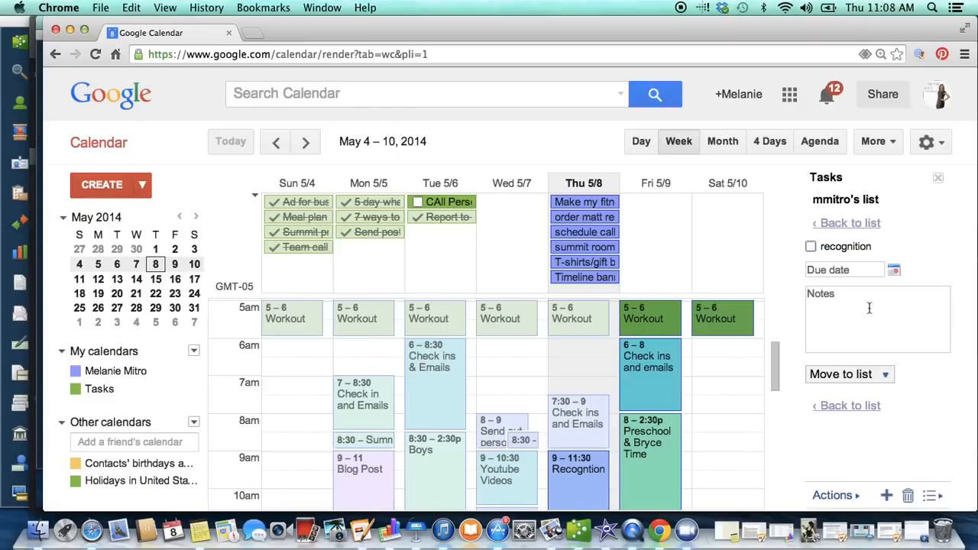
left_click(893, 270)
left_click(896, 337)
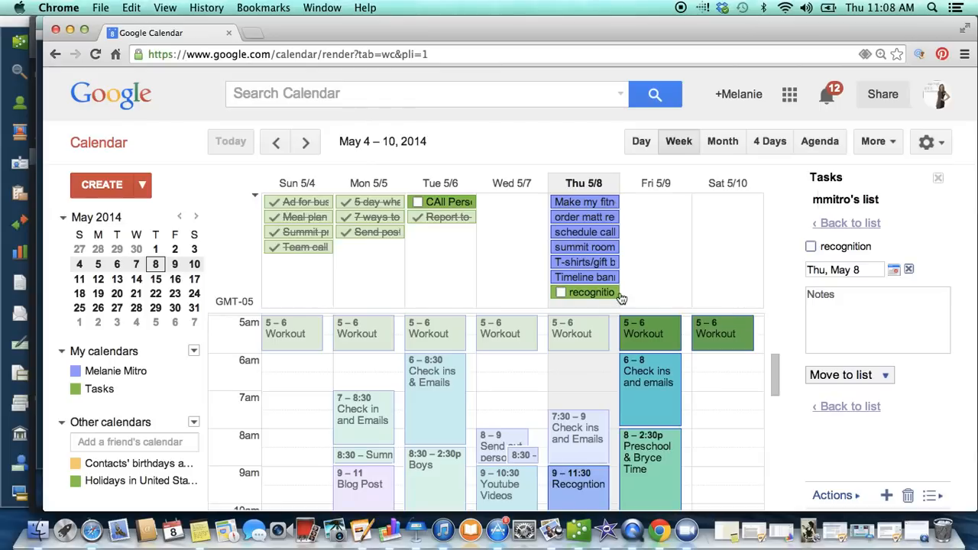
left_click(846, 223)
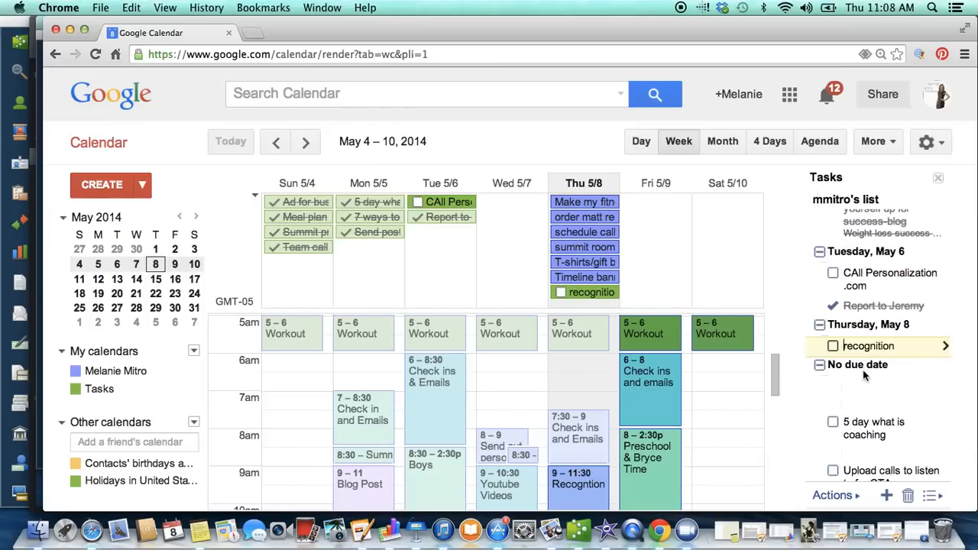
left_click(833, 347)
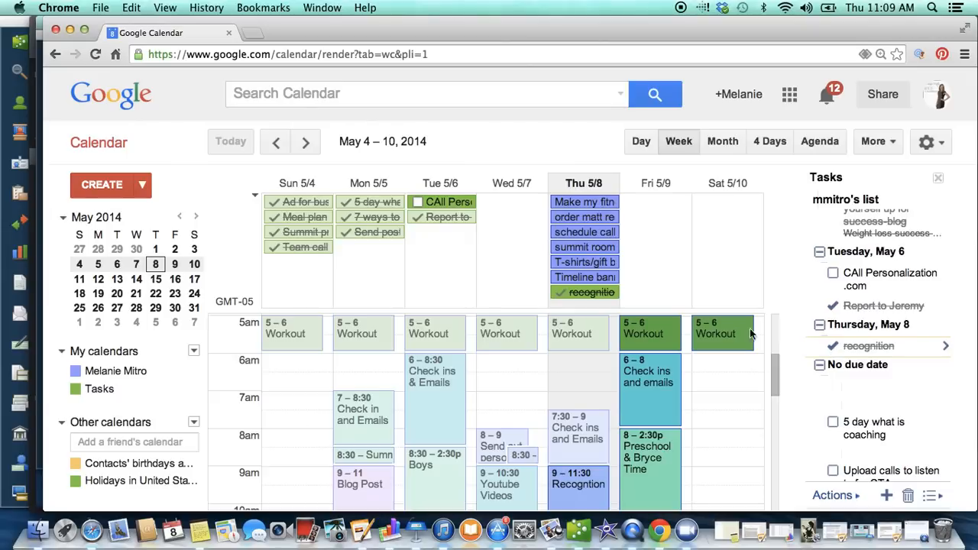
Step: Review the scheduled time blocks for the week of May 4 – 10, 2014, from early morning through late evening
scroll(508, 334, "down", 1)
scroll(508, 334, "up", 2)
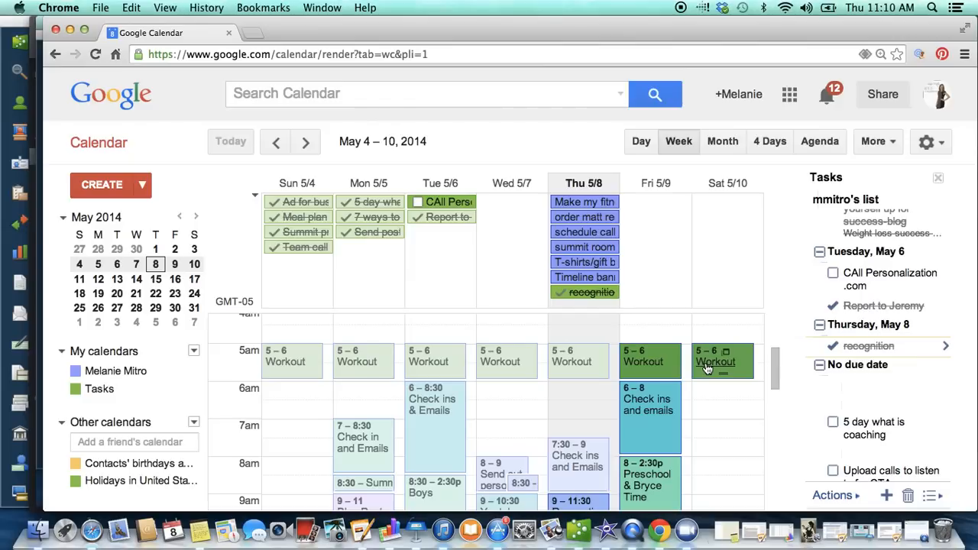
scroll(446, 482, "down", 3)
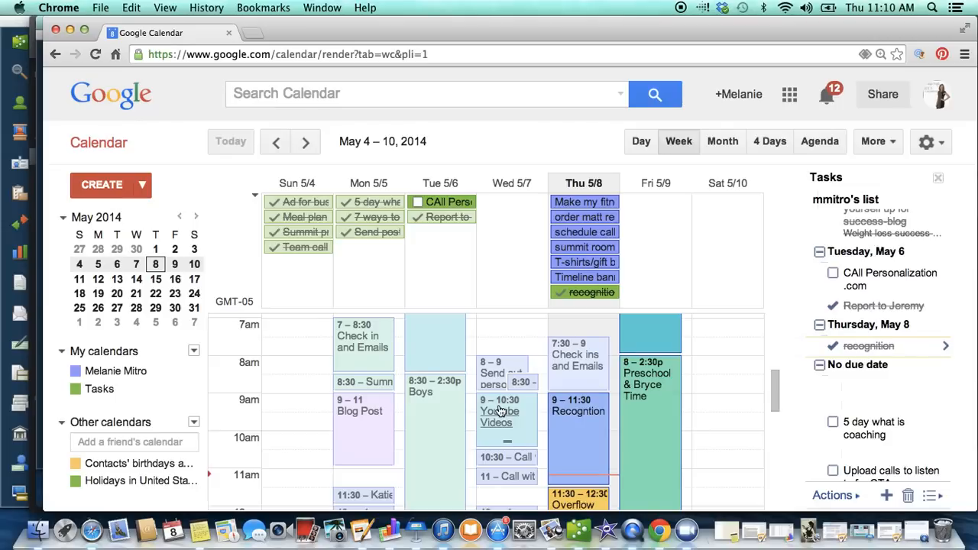
scroll(498, 410, "down", 5)
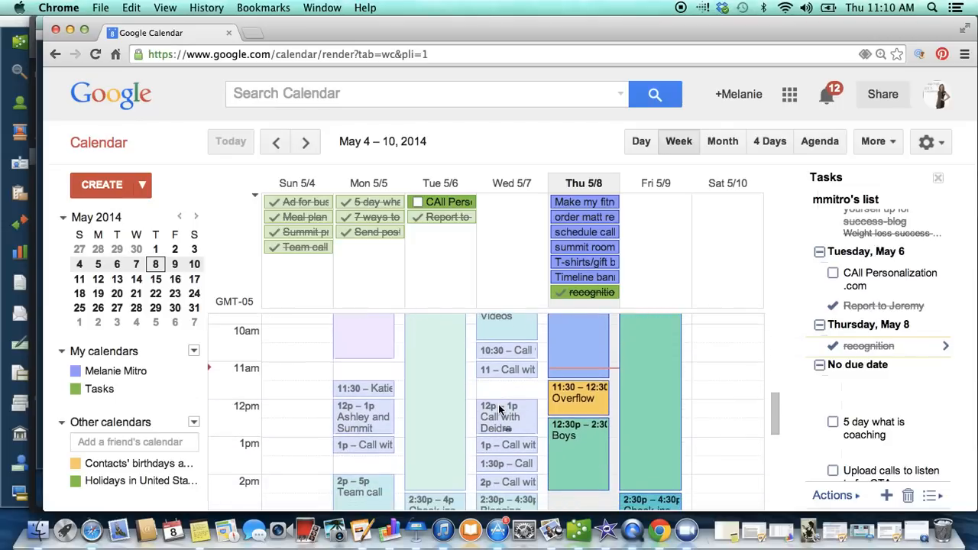
scroll(511, 470, "down", 2)
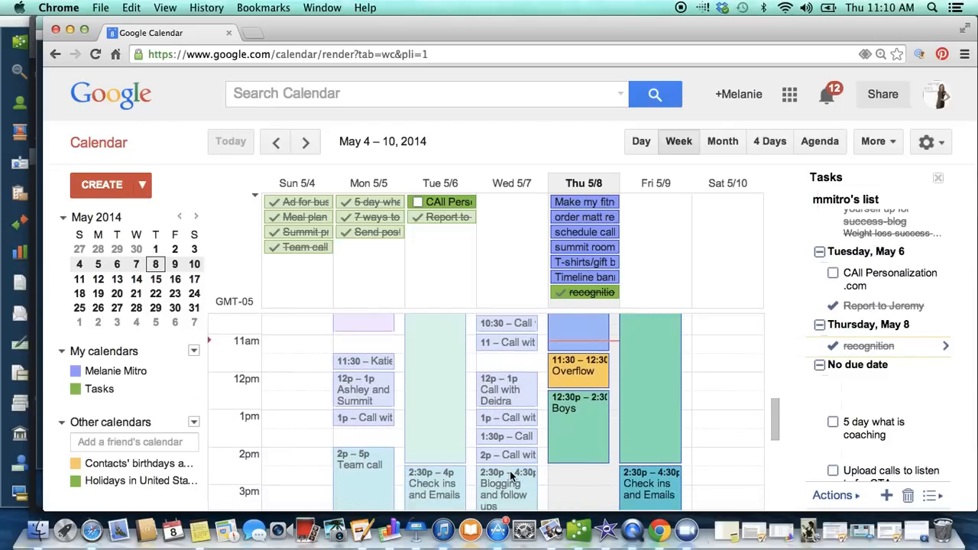
scroll(510, 477, "down", 2)
scroll(510, 476, "down", 5)
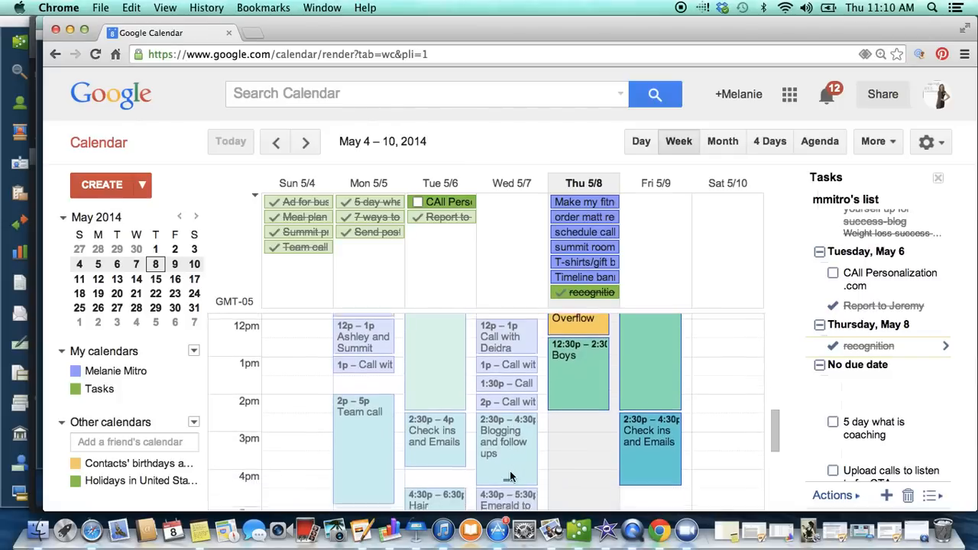
scroll(510, 475, "down", 1)
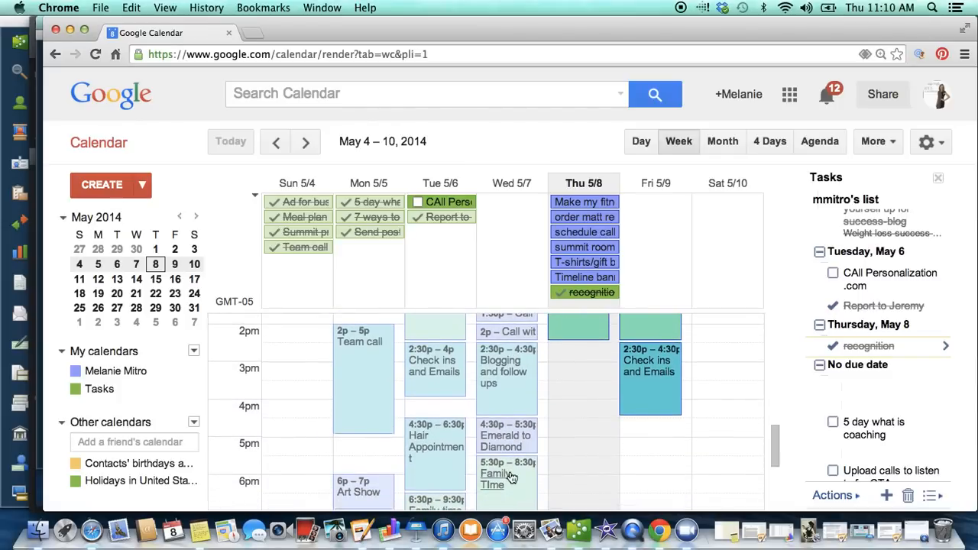
scroll(510, 477, "up", 10)
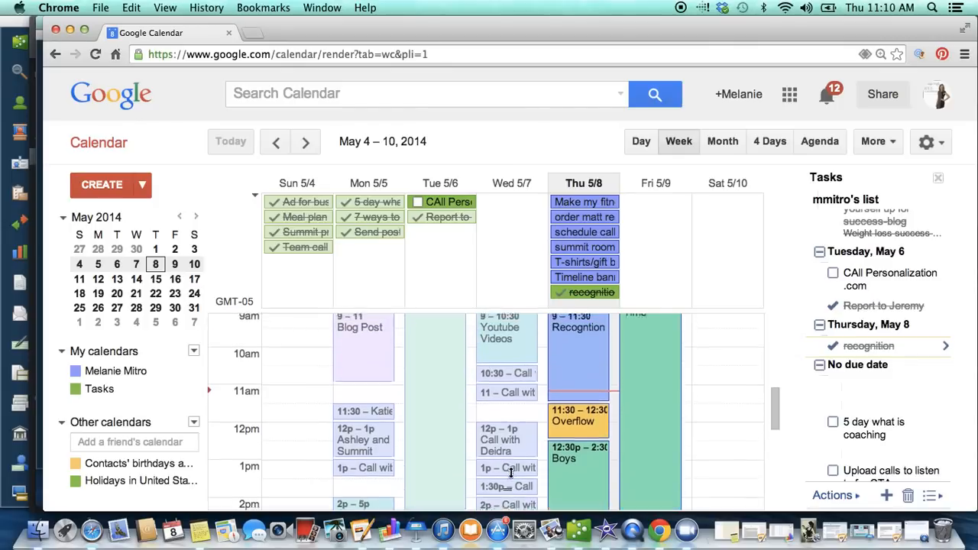
scroll(511, 471, "up", 3)
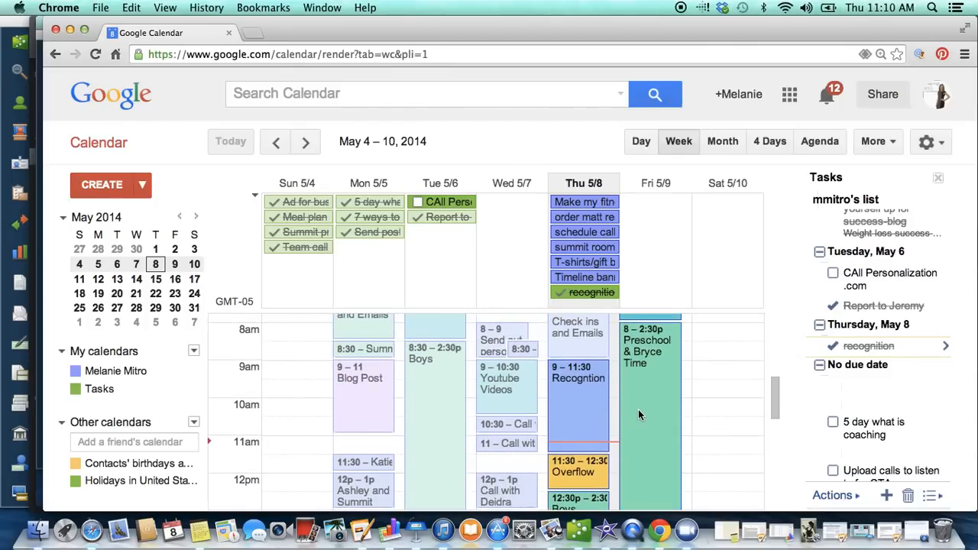
scroll(639, 415, "down", 1)
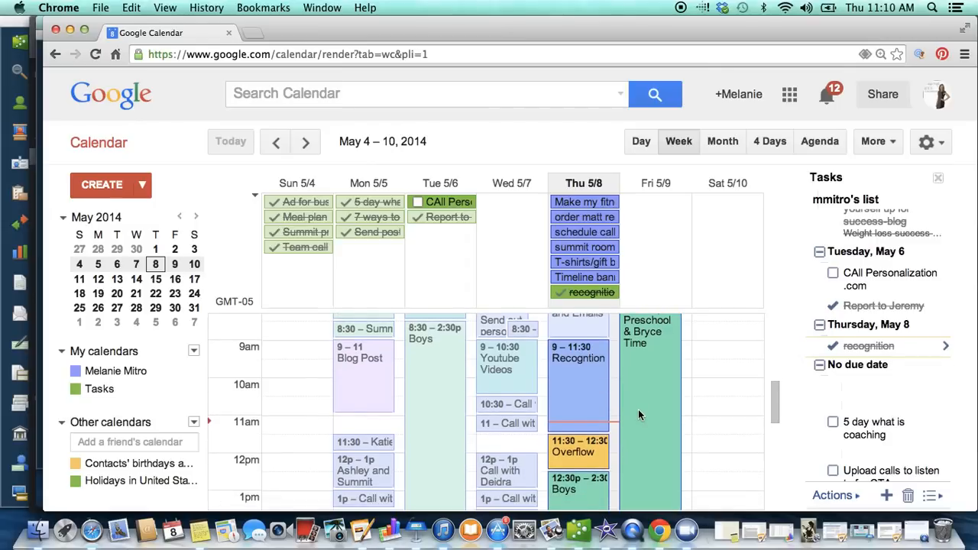
scroll(639, 415, "down", 4)
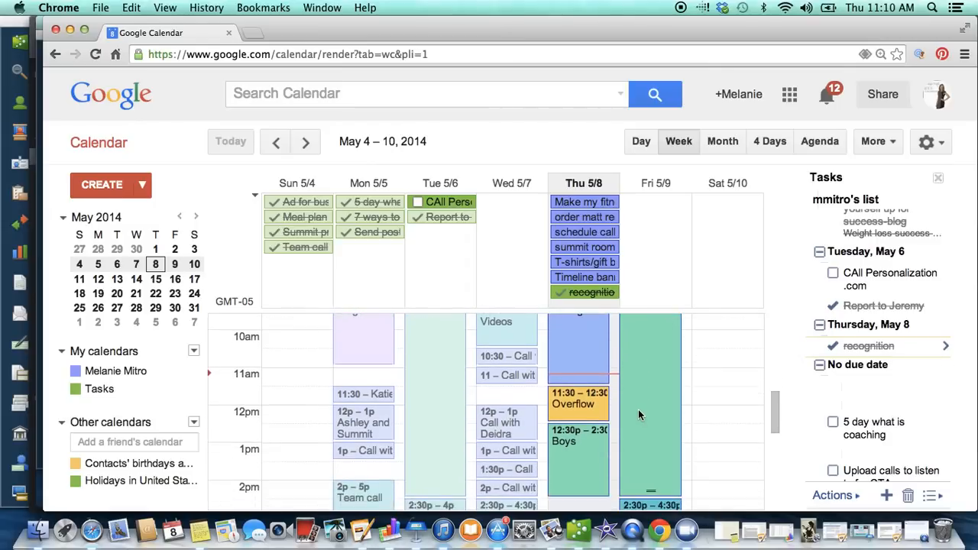
scroll(640, 415, "down", 1)
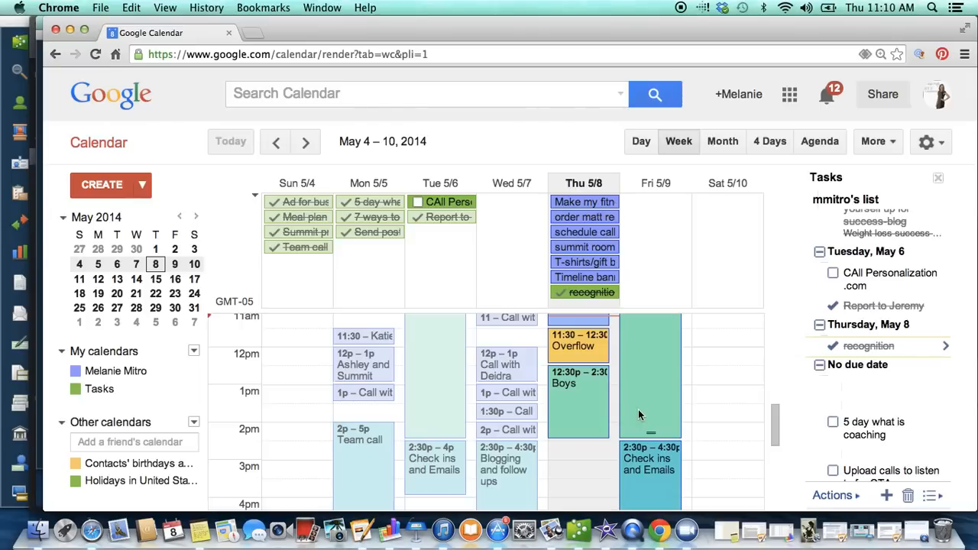
scroll(639, 414, "down", 1)
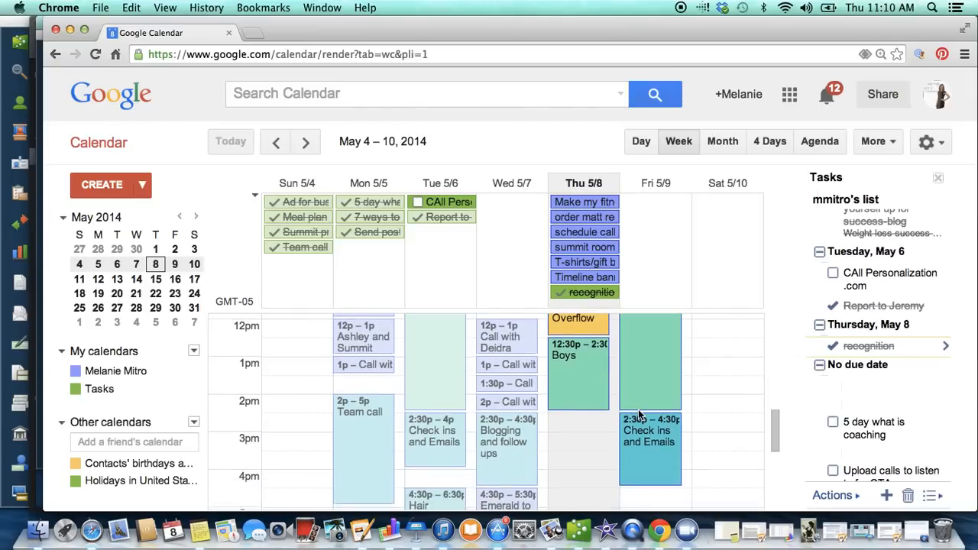
scroll(639, 415, "down", 8)
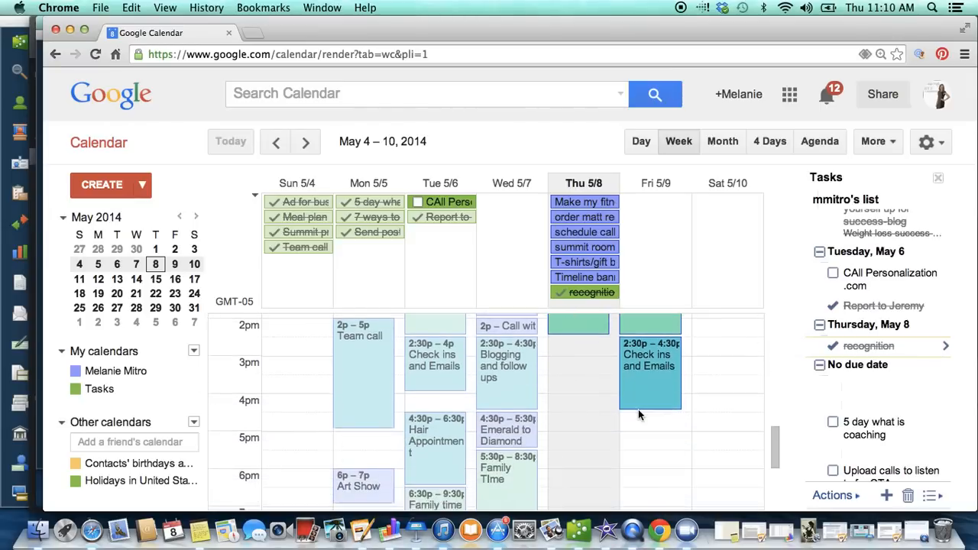
scroll(639, 415, "down", 3)
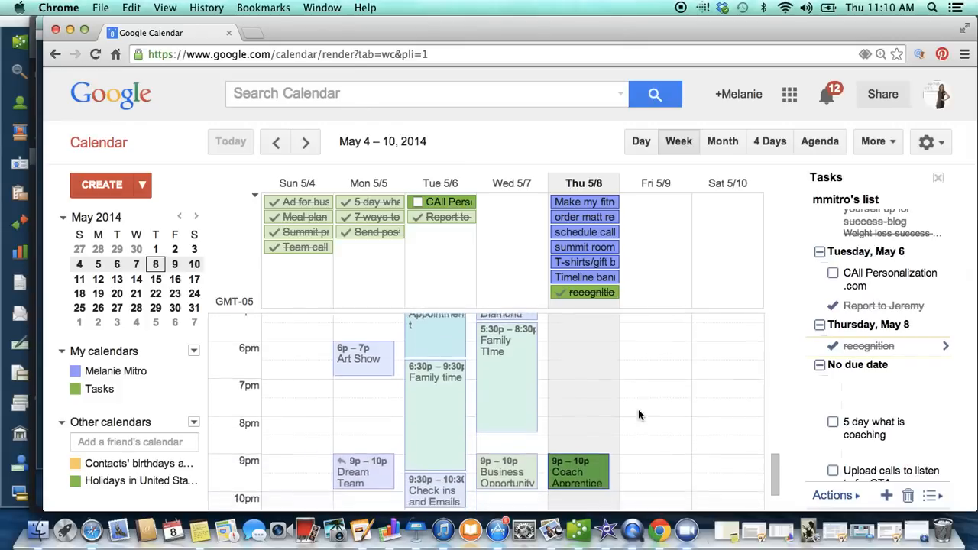
scroll(639, 415, "down", 1)
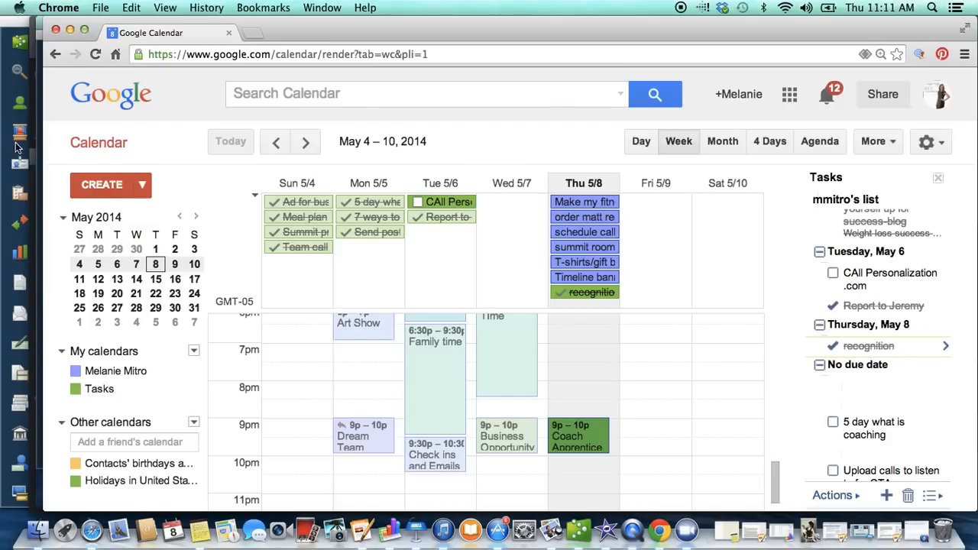
Step: Create a new calendar event titled "DInner with Friends"
left_click(101, 185)
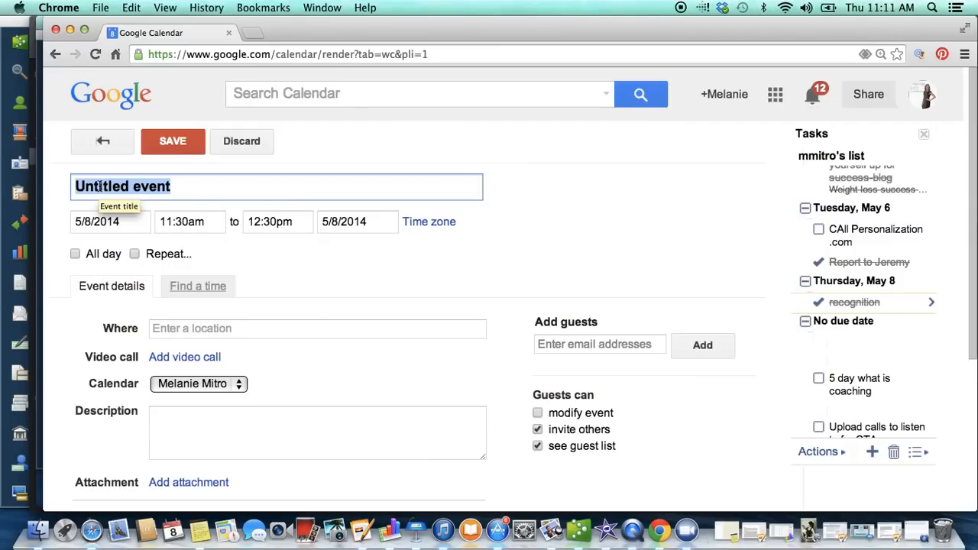
type("DInner with")
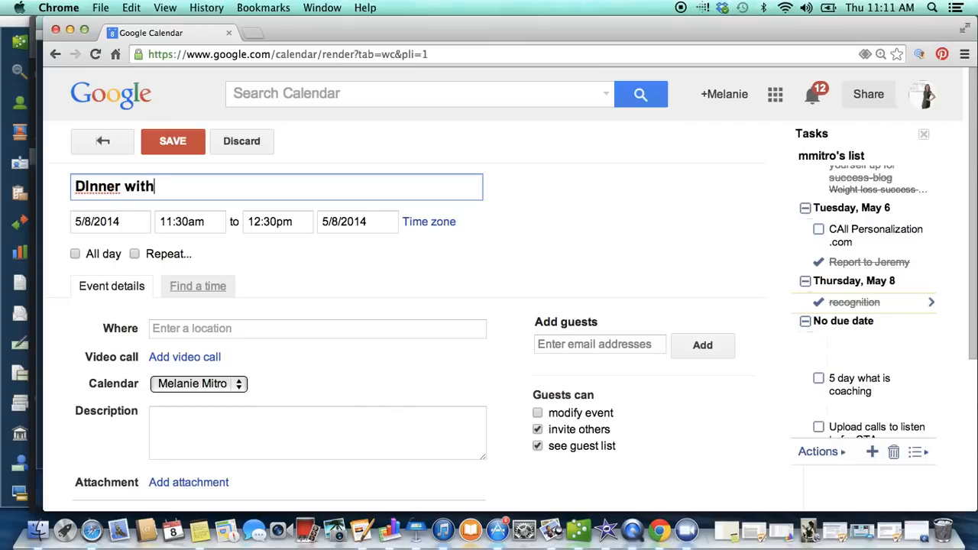
type(" Friends")
Step: Schedule the dinner event for 5/9/2014 from 5:00pm to 7:00pm
left_click(76, 221)
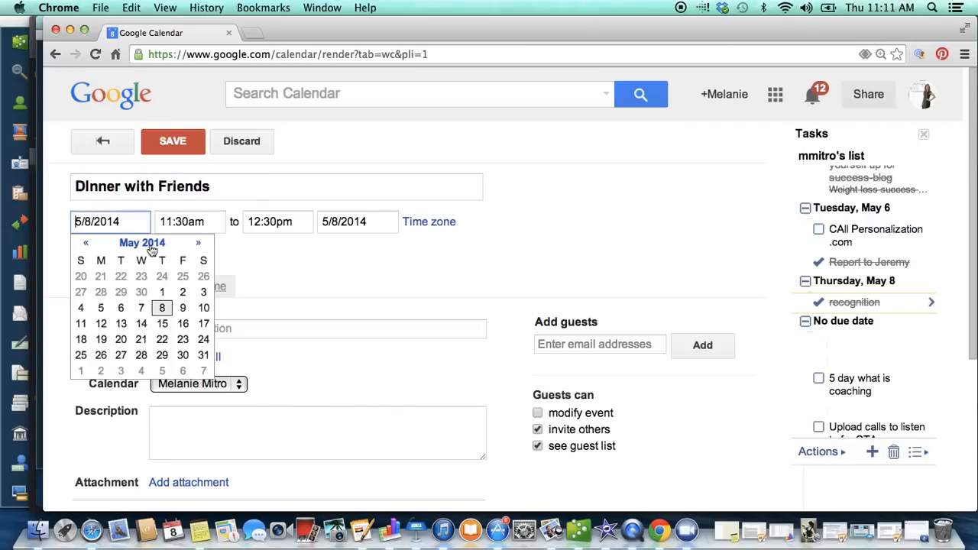
left_click(182, 307)
left_click(211, 220)
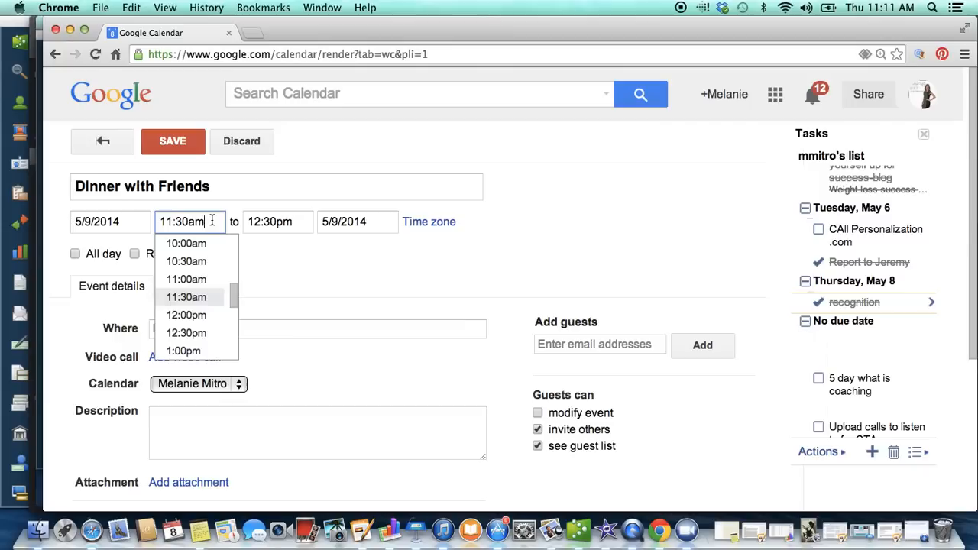
scroll(201, 307, "down", 5)
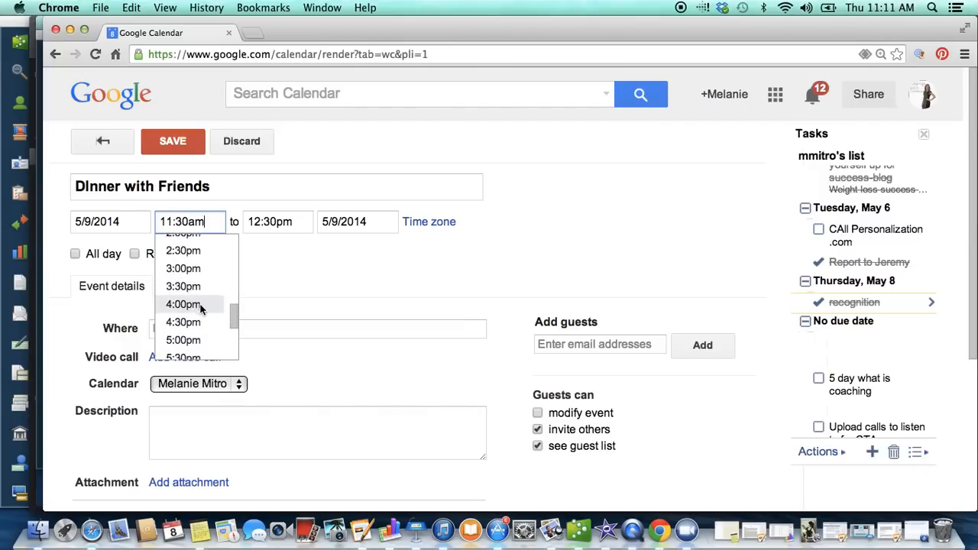
scroll(201, 307, "down", 2)
left_click(200, 306)
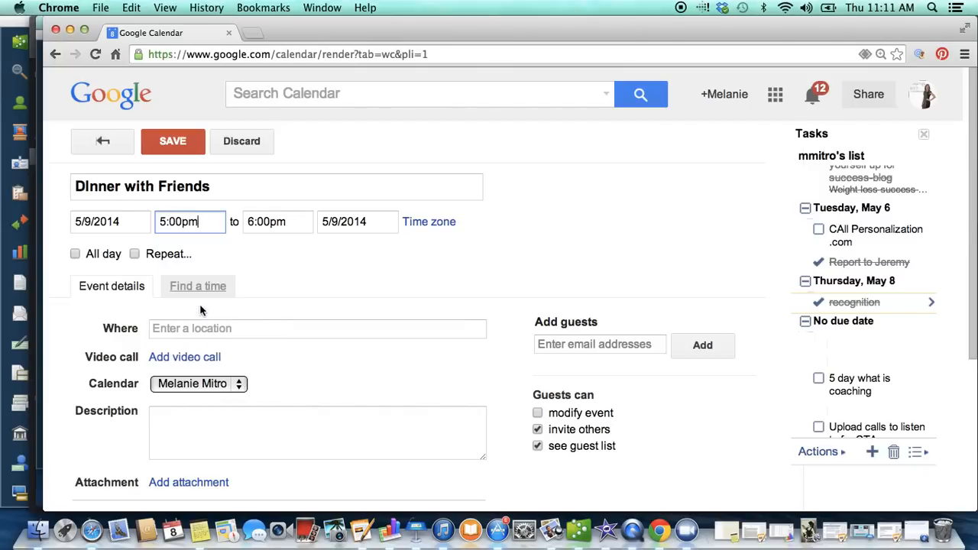
left_click(269, 221)
left_click(278, 312)
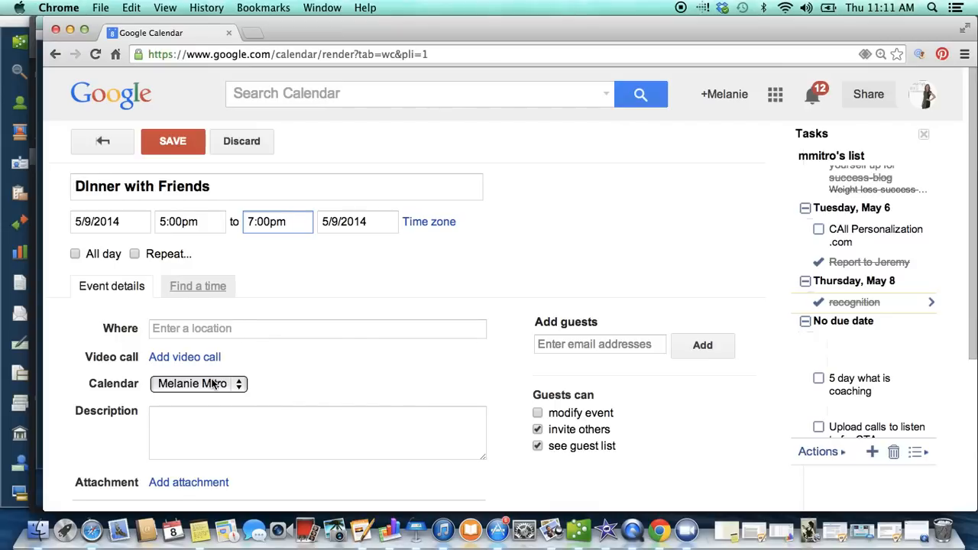
Step: Set the dinner event's location to the suggested place "Siba" in Seven Fields, PA, United States
scroll(213, 384, "down", 2)
left_click(218, 293)
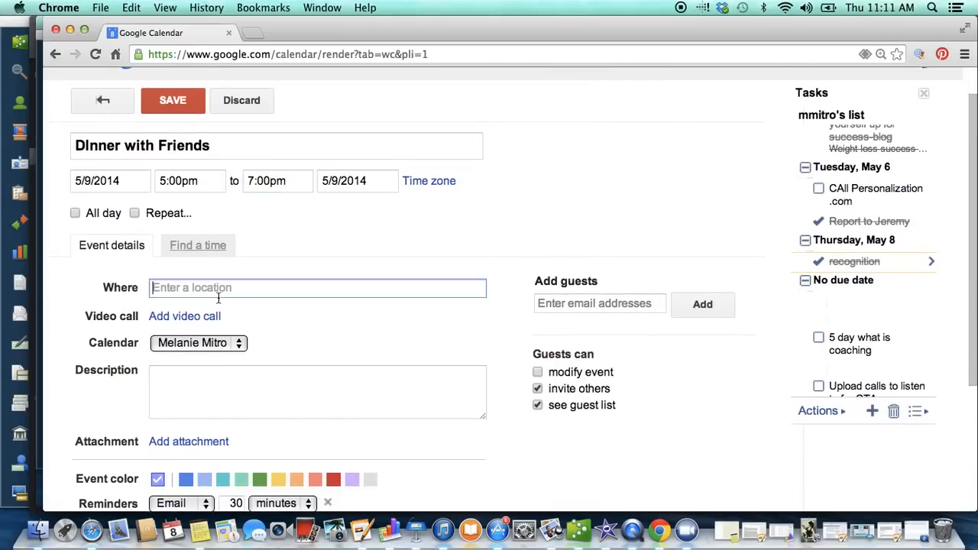
type("SIba")
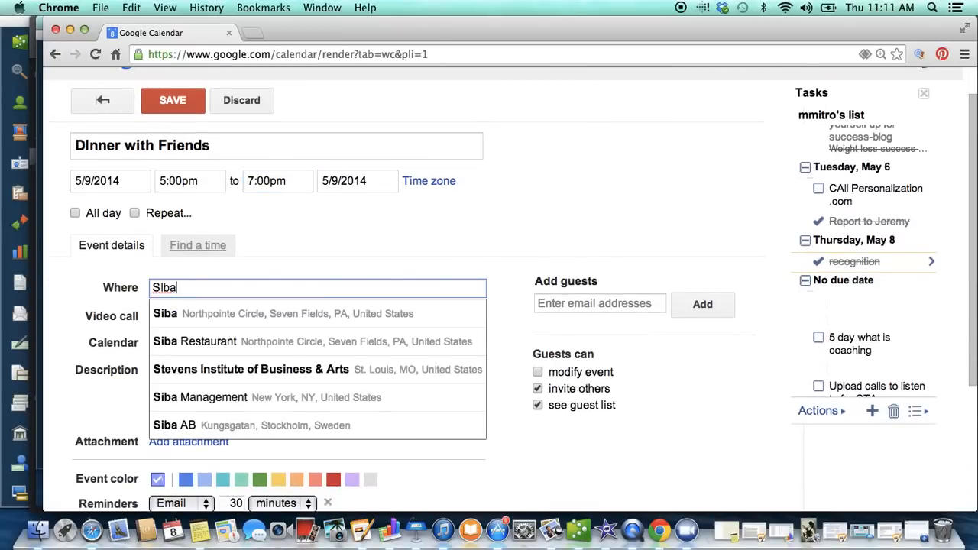
key("BackSpace")
key("BackSpace")
key("BackSpace")
key("BackSpace")
type("Siba")
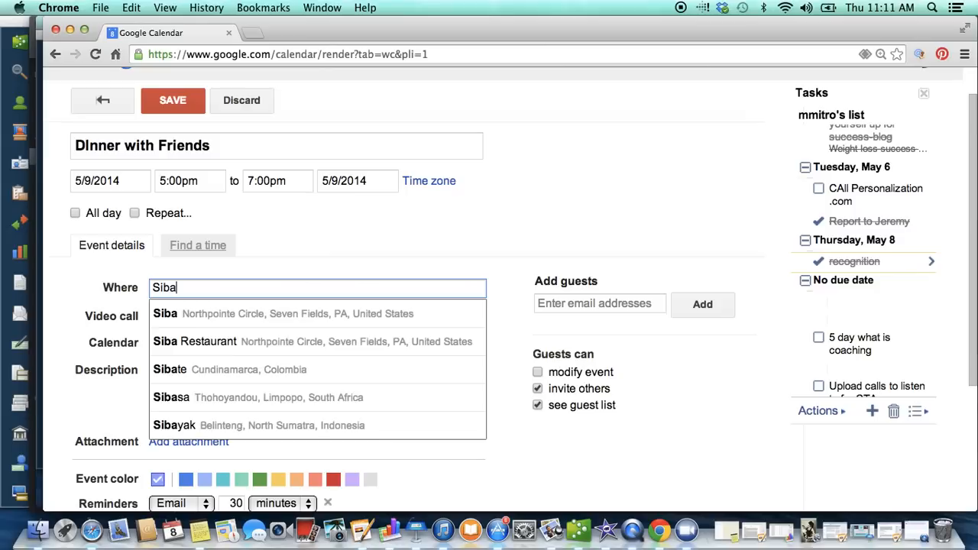
left_click(302, 305)
Step: Enter "call for resservations" as the dinner event's description
left_click(344, 380)
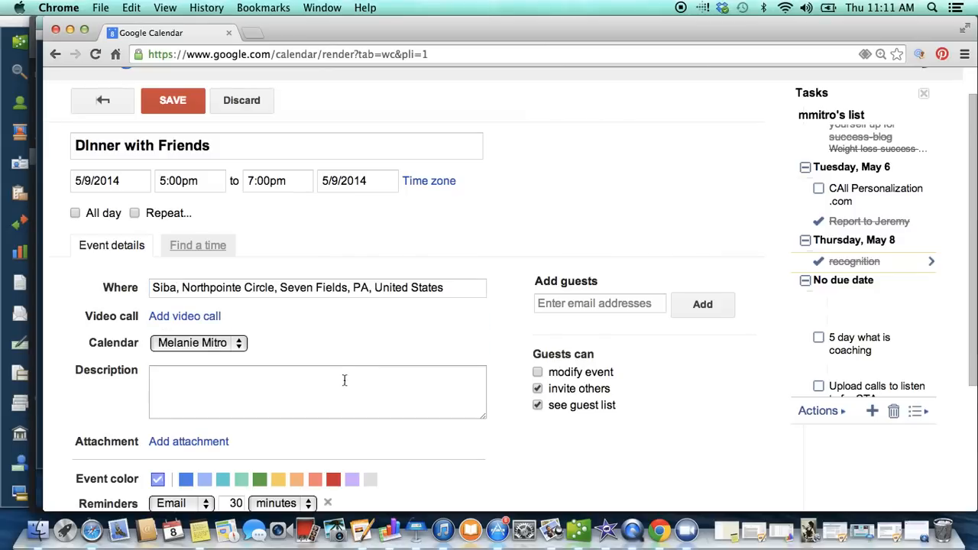
scroll(336, 382, "down", 1)
left_click(318, 383)
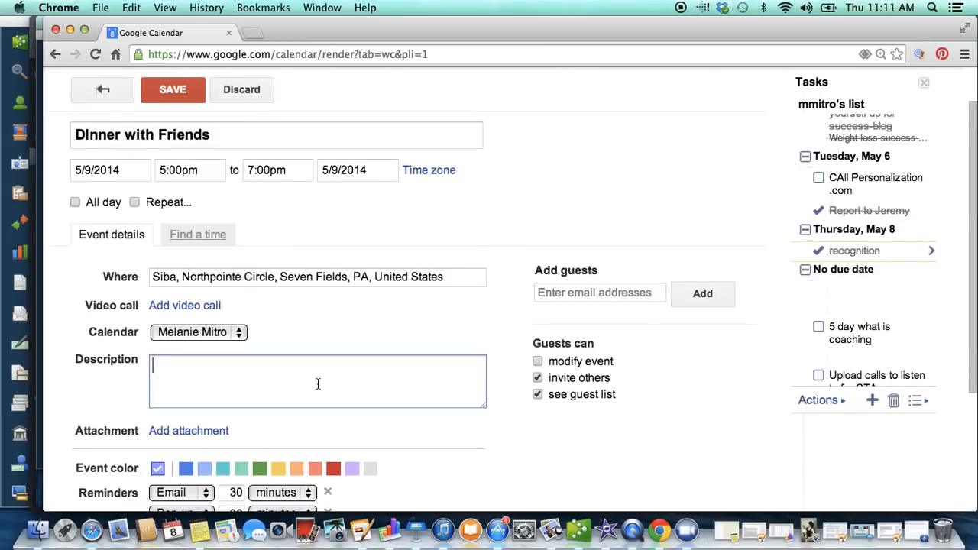
type("call for resservations")
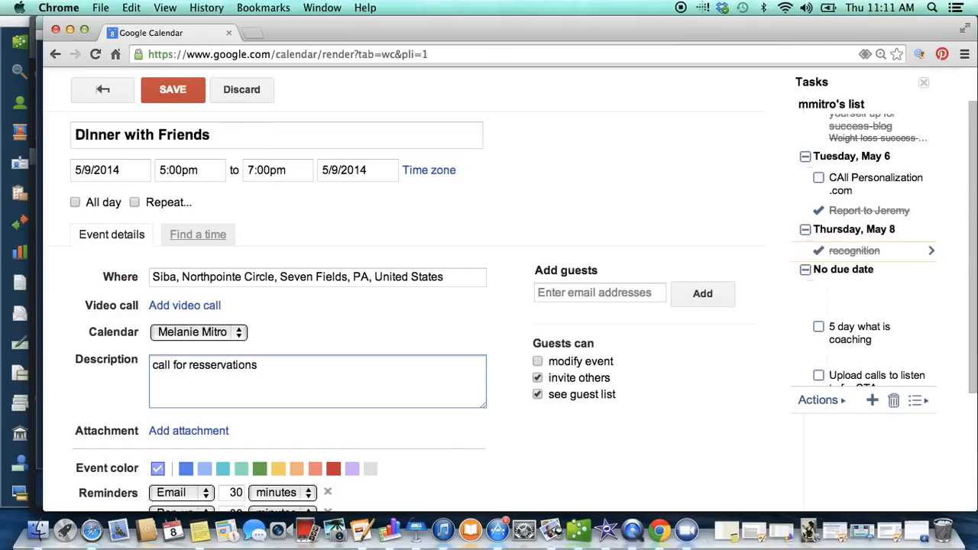
Step: Add a guest to the dinner event from the suggested contacts for "ma" and remove that guest again
scroll(289, 344, "down", 2)
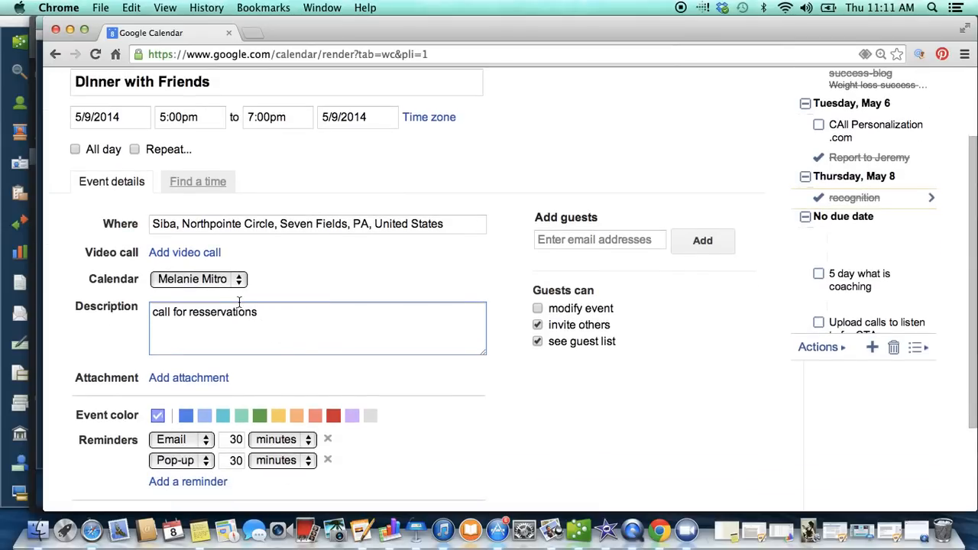
left_click(602, 240)
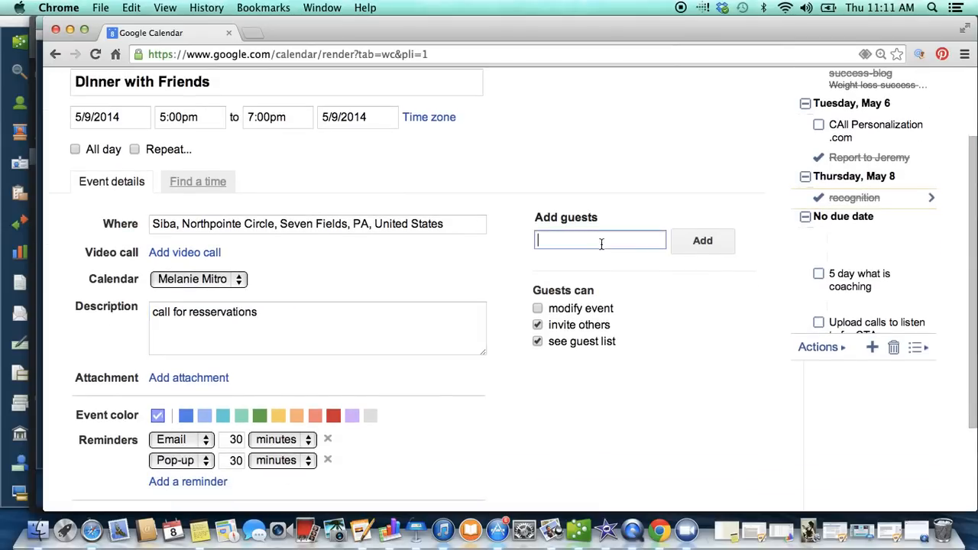
type("ma")
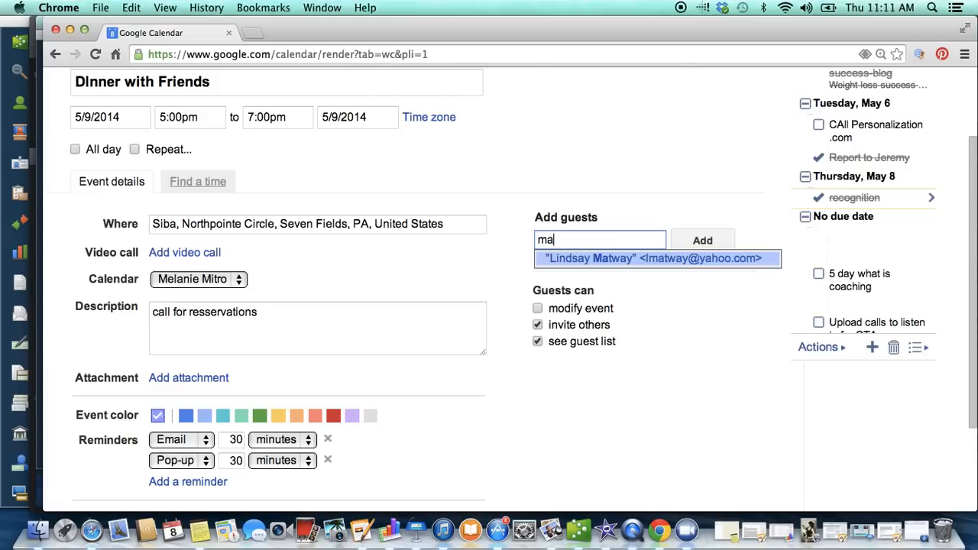
left_click(631, 259)
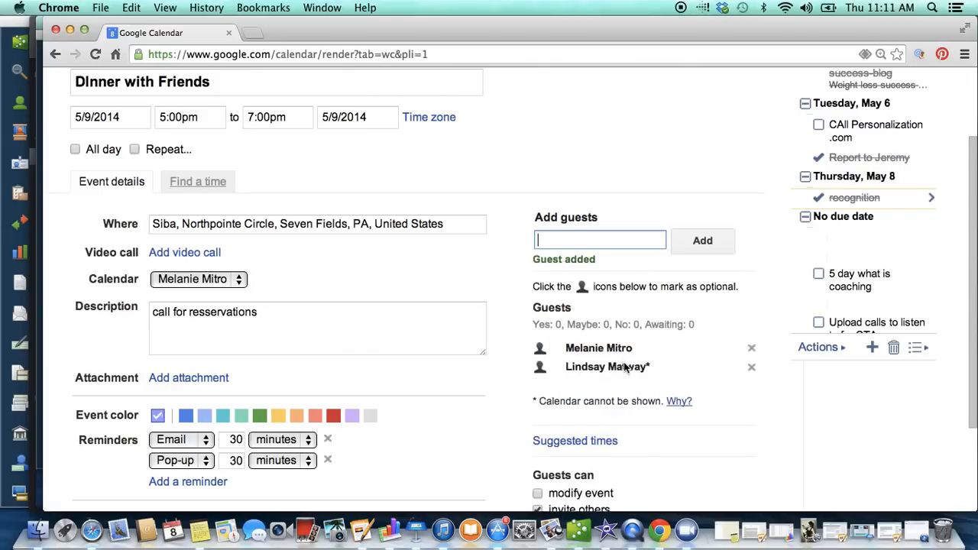
scroll(624, 366, "down", 1)
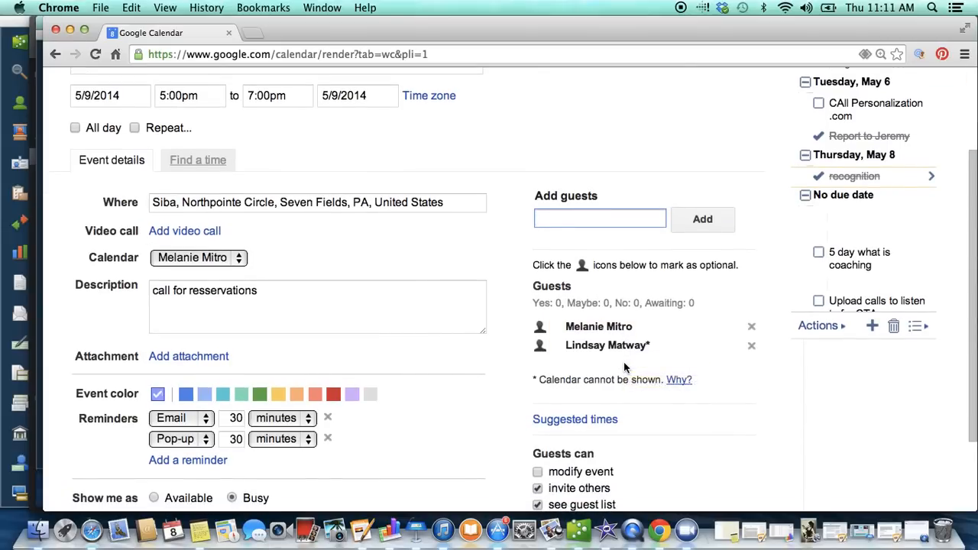
scroll(623, 367, "down", 2)
left_click(750, 308)
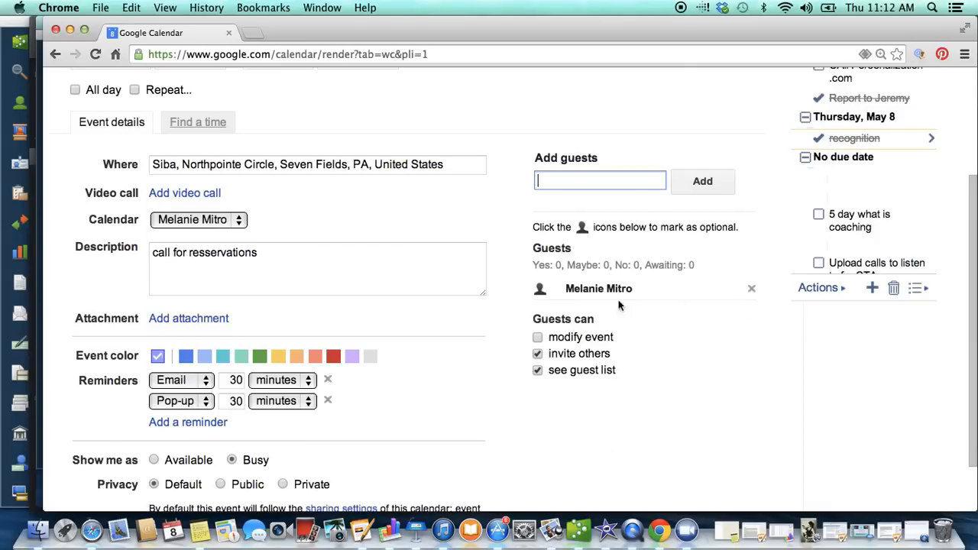
Step: Change the dinner event's color to the bold blue beside the default and remove its email and pop-up reminders
scroll(330, 377, "down", 1)
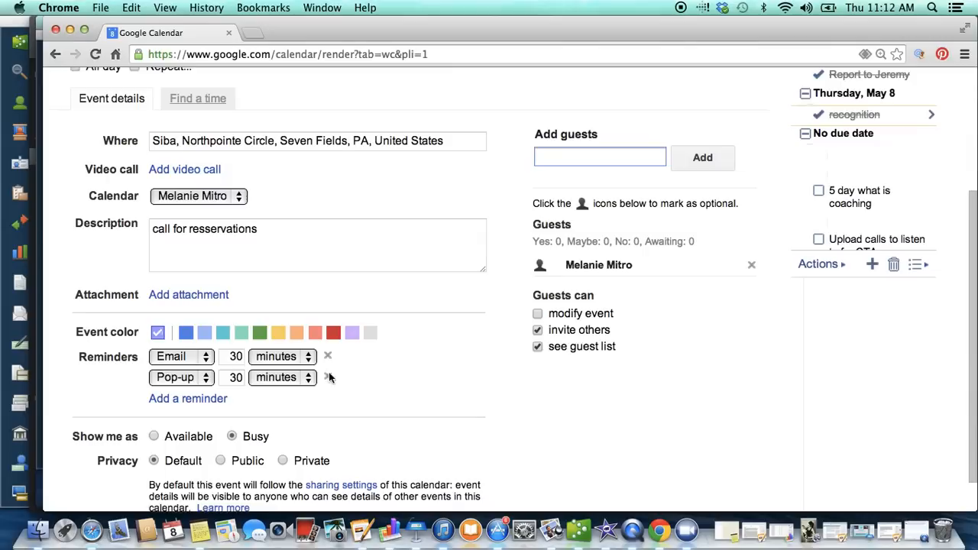
left_click(186, 332)
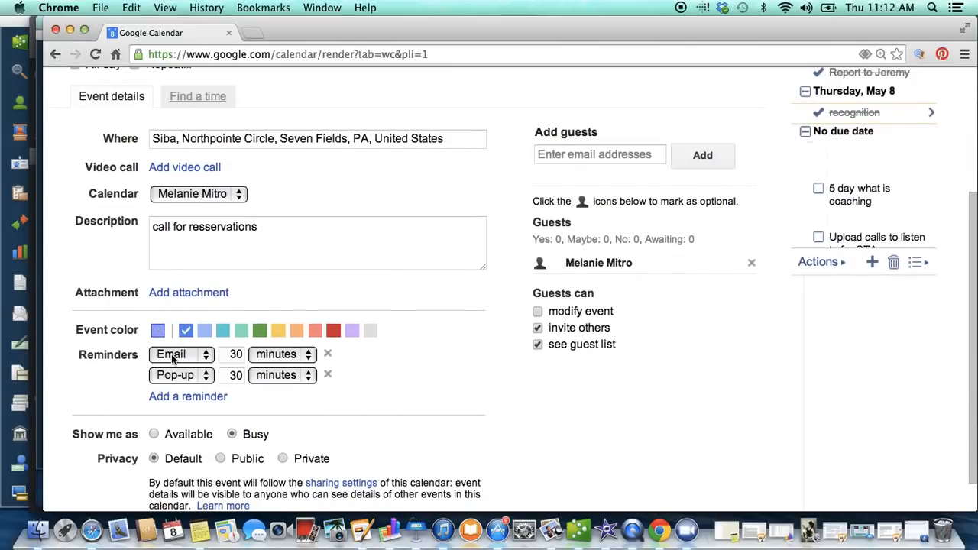
left_click(328, 375)
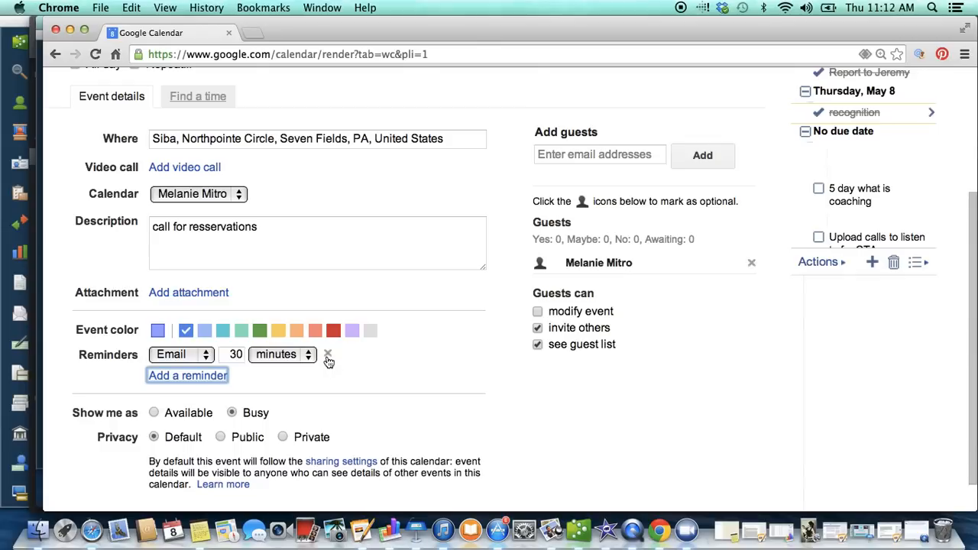
left_click(328, 357)
scroll(328, 362, "down", 1)
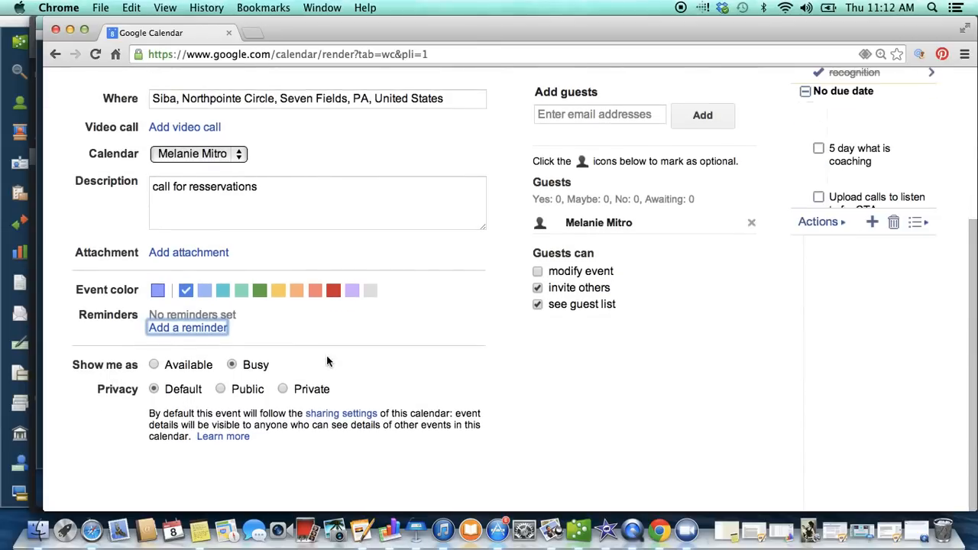
Step: Save the "DInner with Friends" event to the calendar
scroll(327, 356, "up", 3)
scroll(327, 356, "up", 3)
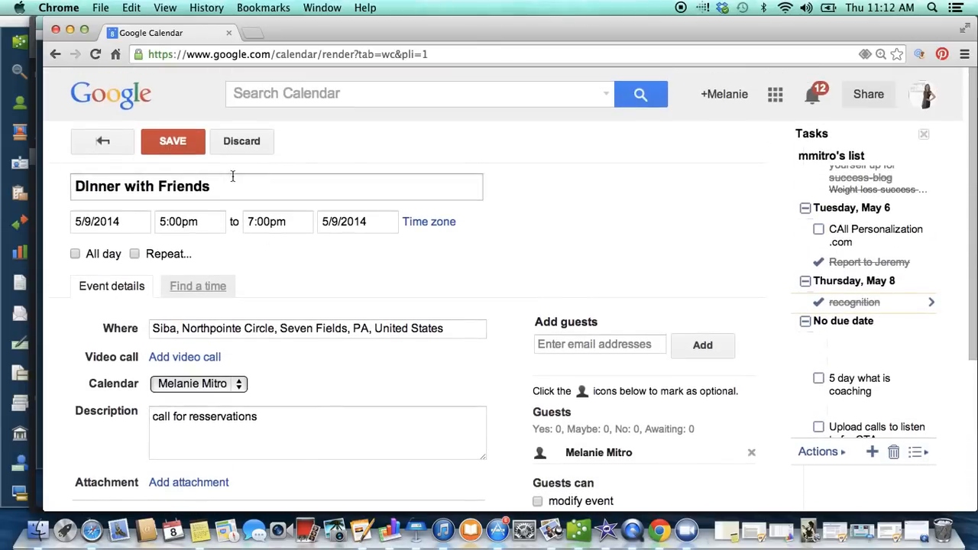
left_click(173, 142)
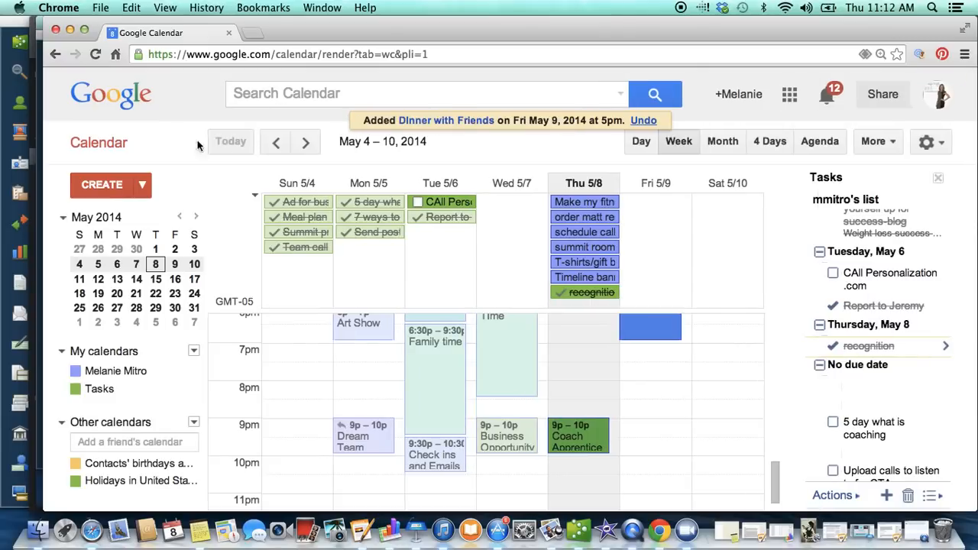